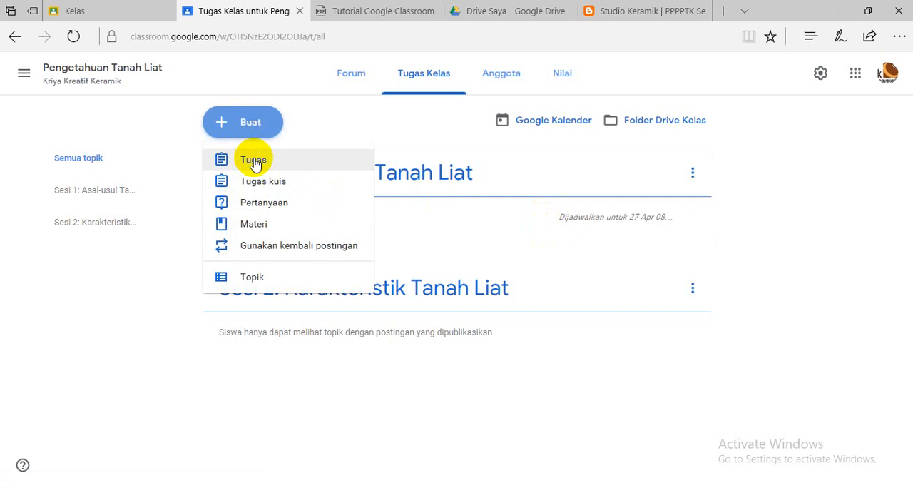
Step: Start a new assignment (Tugas) in the Pengetahuan Tanah Liat class and review the options for creating and adding attachments
{"action": "left_click", "coordinate": [254, 161]}
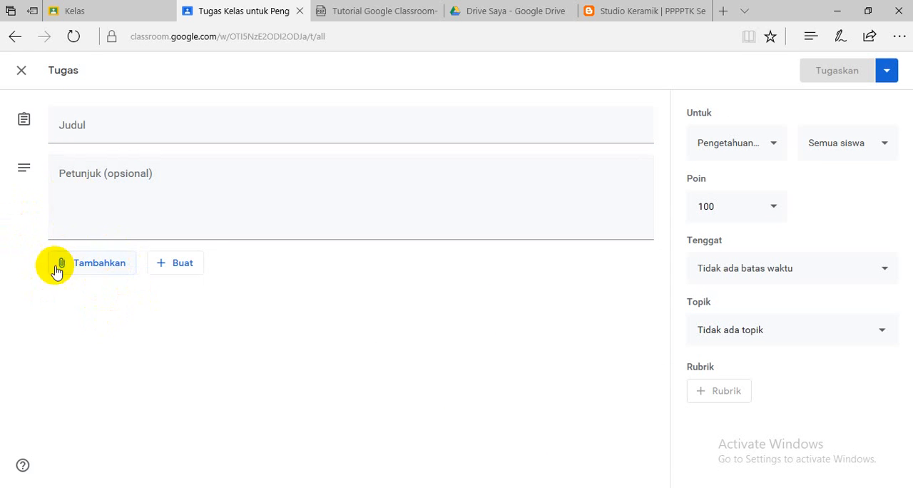
{"action": "left_click", "coordinate": [176, 265]}
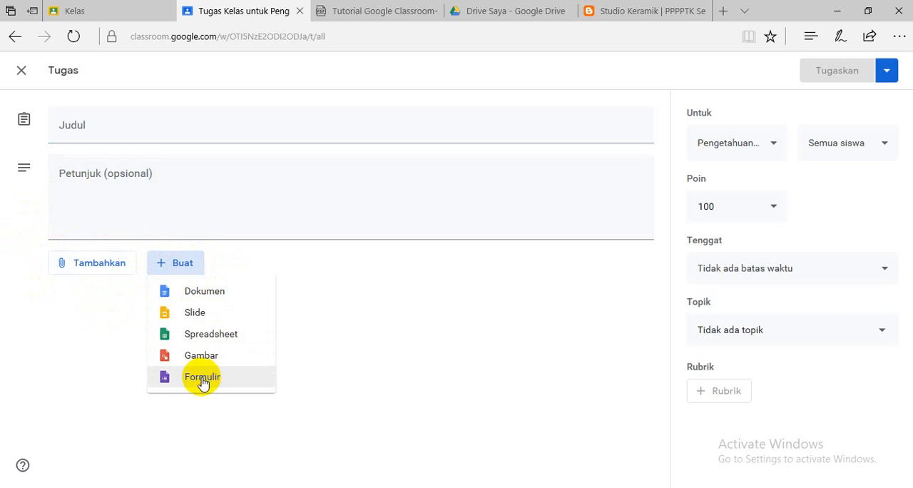
{"action": "left_click", "coordinate": [97, 265]}
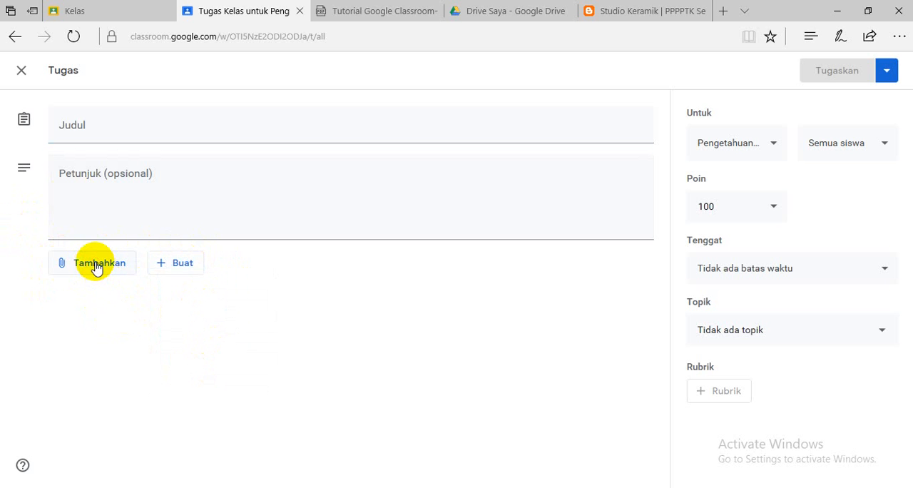
{"action": "left_click", "coordinate": [97, 265]}
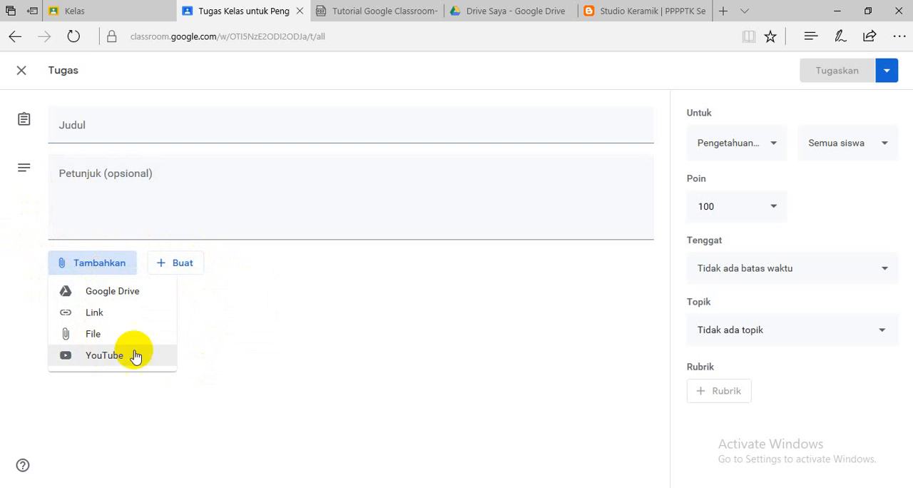
{"action": "left_click", "coordinate": [326, 306]}
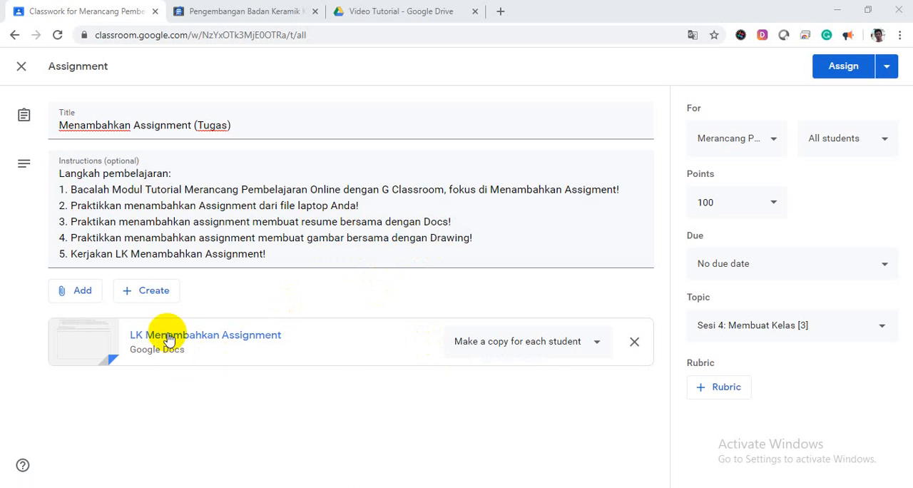
Step: Review the file types available to create and the student access options of the LK Menambahkan Assignment attachment
{"action": "left_click", "coordinate": [154, 290]}
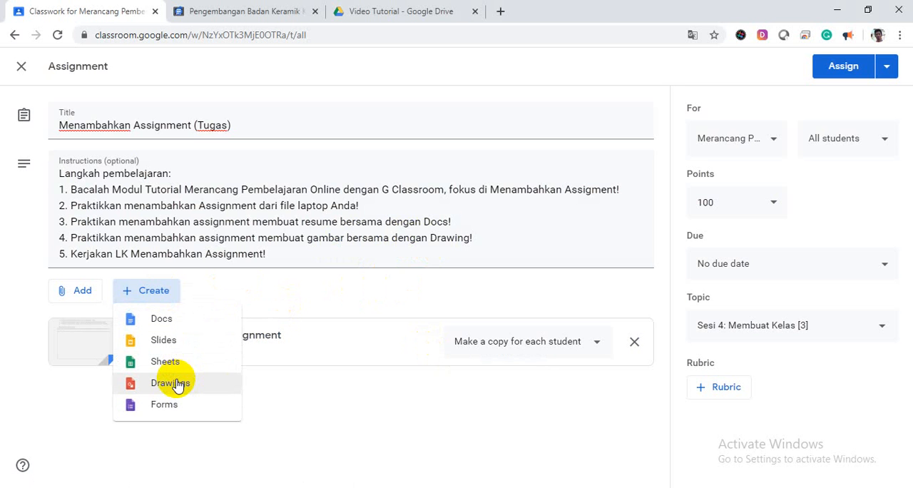
{"action": "left_click", "coordinate": [321, 398]}
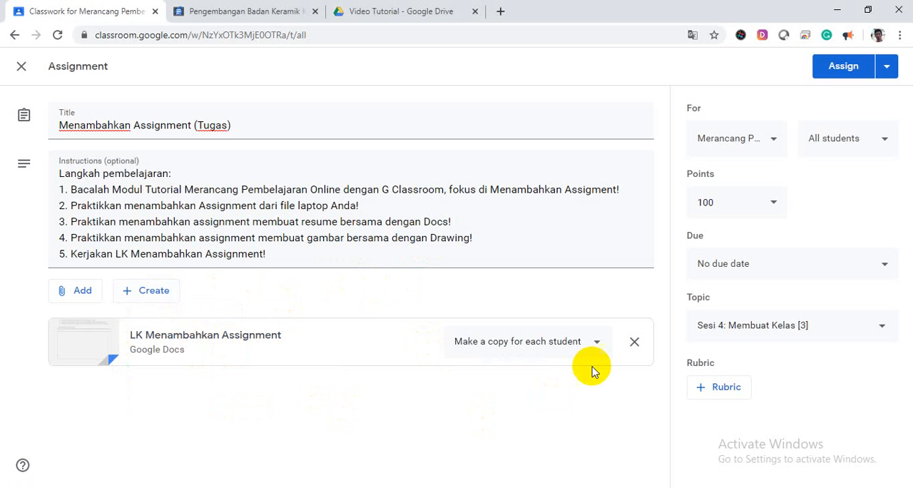
{"action": "left_click", "coordinate": [596, 343]}
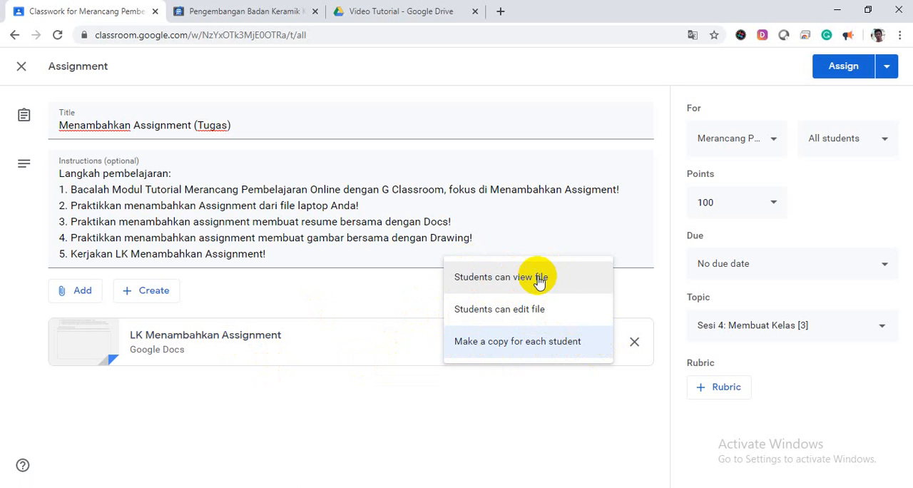
{"action": "left_click", "coordinate": [479, 394]}
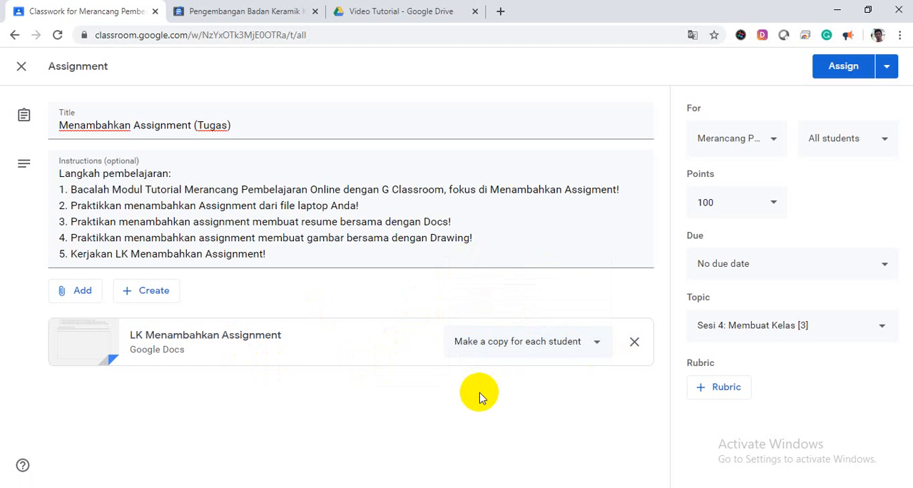
Step: Create a Google Drawings file as an assignment attachment and set its access to Students can edit file
{"action": "left_click", "coordinate": [135, 295]}
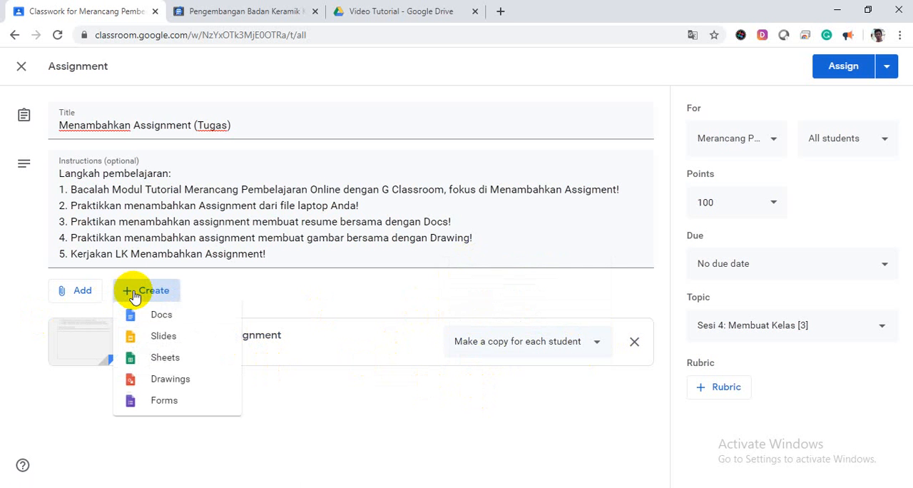
{"action": "left_click", "coordinate": [156, 385]}
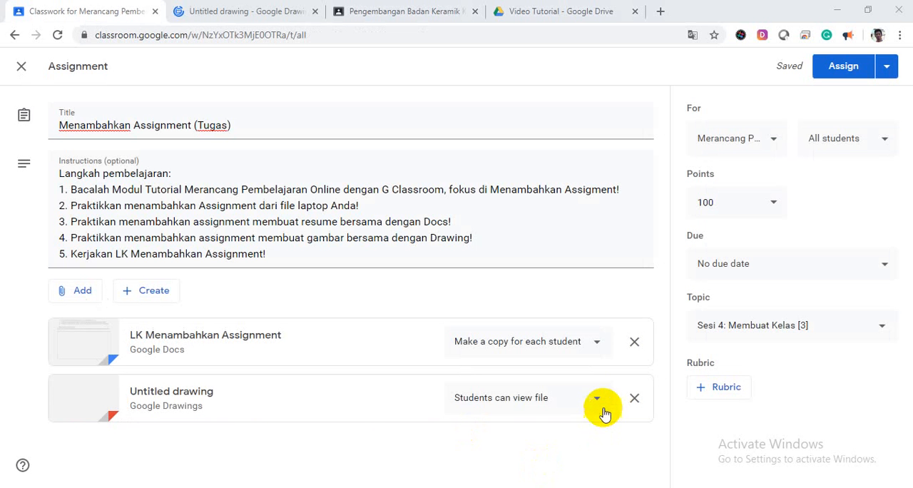
{"action": "left_click", "coordinate": [596, 401]}
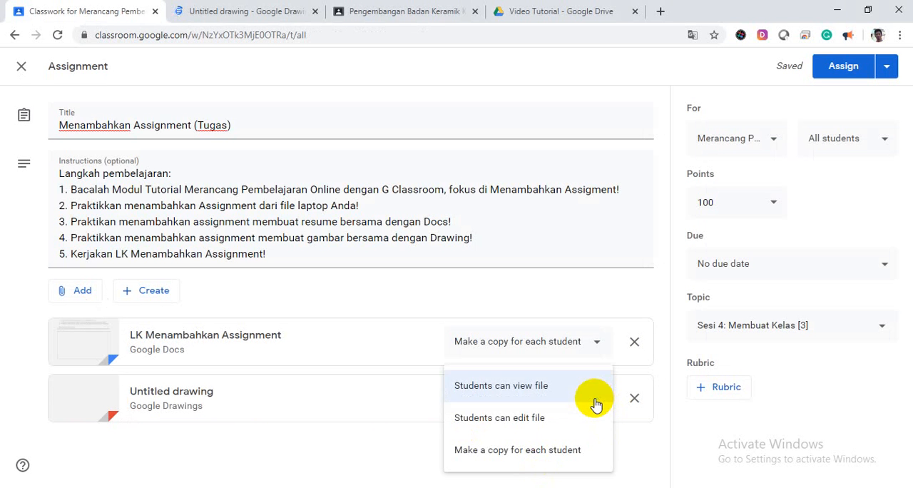
{"action": "left_click", "coordinate": [534, 425]}
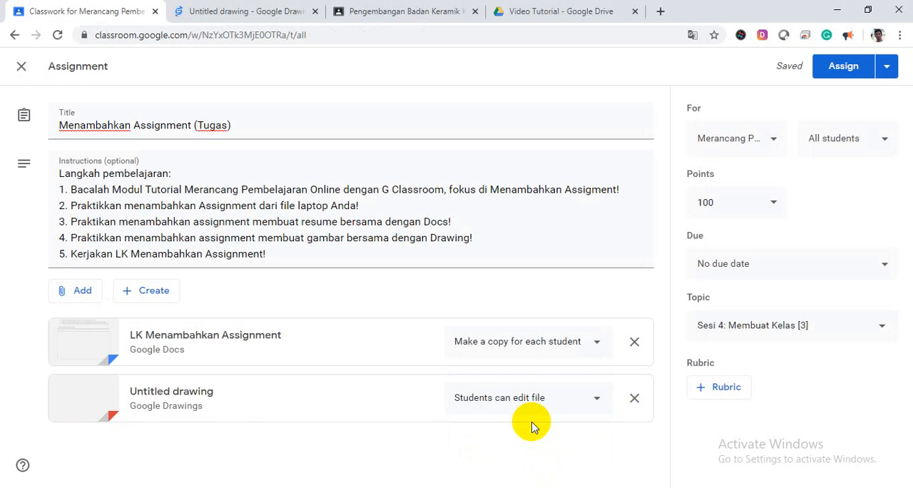
Step: Open the untitled drawing in Google Drawings and draw two freehand shapes on the canvas with the Scribble tool
{"action": "left_click", "coordinate": [217, 13]}
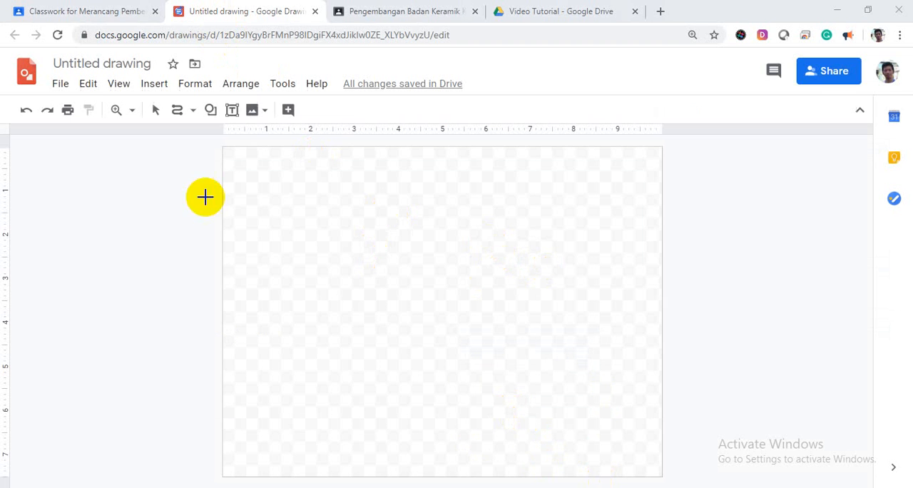
{"action": "left_click", "coordinate": [190, 111]}
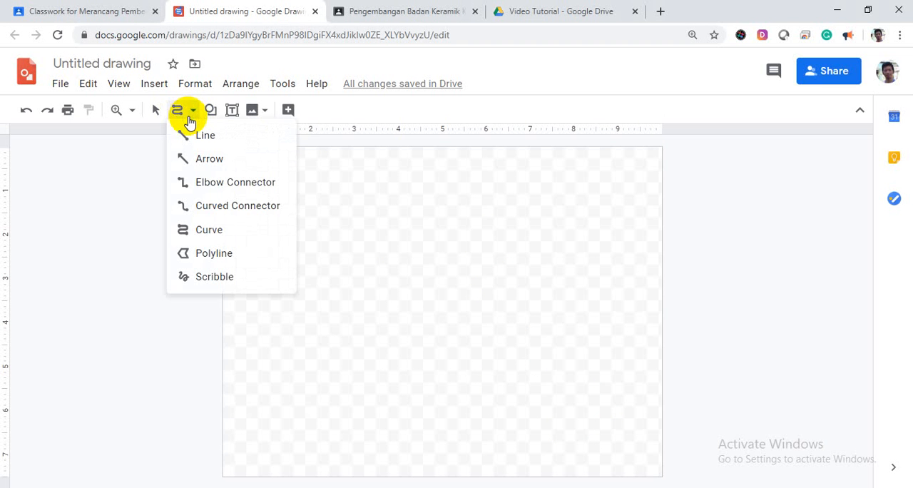
{"action": "left_click", "coordinate": [207, 277]}
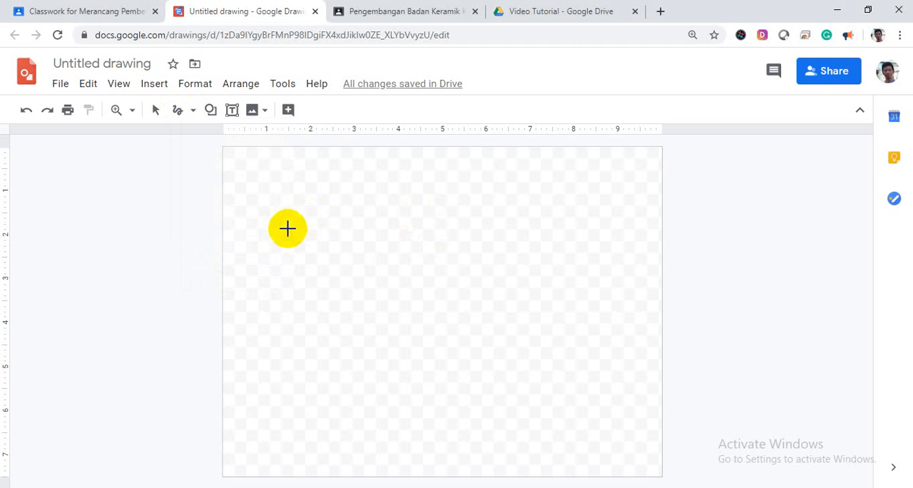
{"action": "mouse_move", "coordinate": [288, 237]}
{"action": "left_mouse_down"}
{"action": "mouse_move", "coordinate": [345, 206]}
{"action": "mouse_move", "coordinate": [369, 240]}
{"action": "mouse_move", "coordinate": [474, 234]}
{"action": "left_mouse_up"}
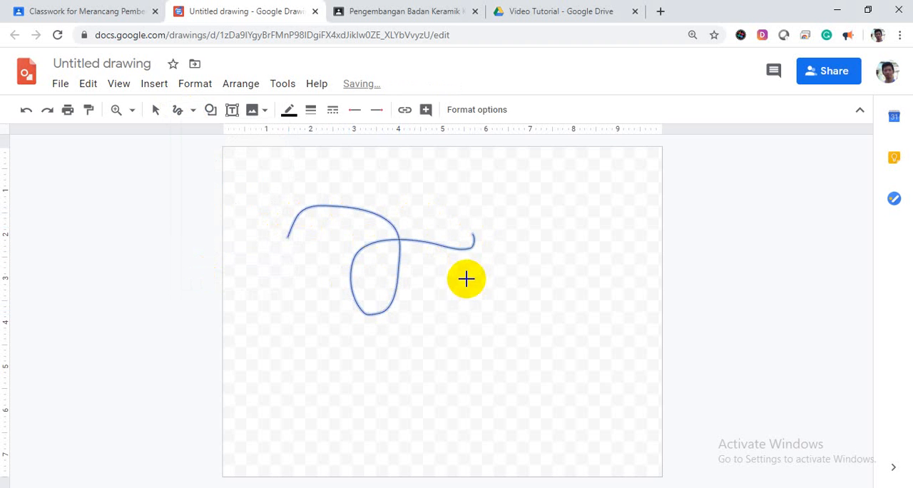
{"action": "mouse_move", "coordinate": [436, 273]}
{"action": "left_mouse_down"}
{"action": "mouse_move", "coordinate": [516, 275]}
{"action": "mouse_move", "coordinate": [430, 342]}
{"action": "mouse_move", "coordinate": [361, 342]}
{"action": "mouse_move", "coordinate": [473, 198]}
{"action": "mouse_move", "coordinate": [562, 381]}
{"action": "left_mouse_up"}
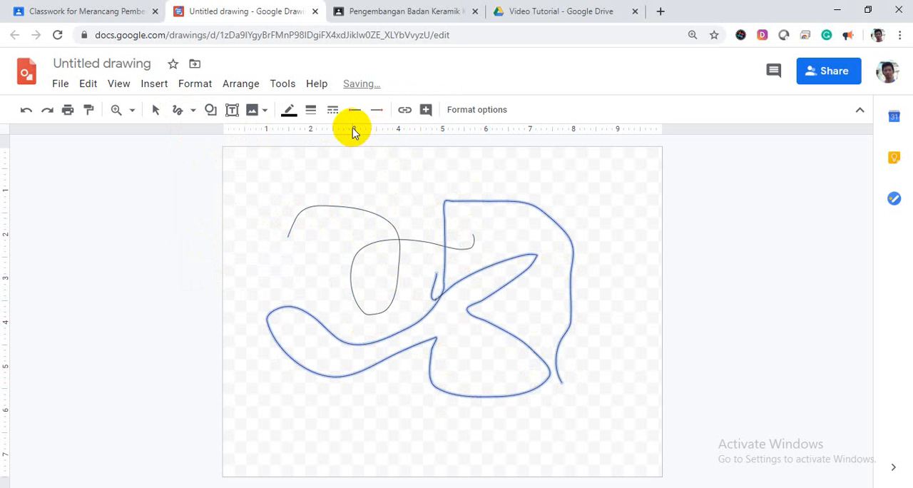
Step: Recolor the large scribble dark red and add two more freehand scribbles, picking another line colour in between
{"action": "left_click", "coordinate": [289, 111]}
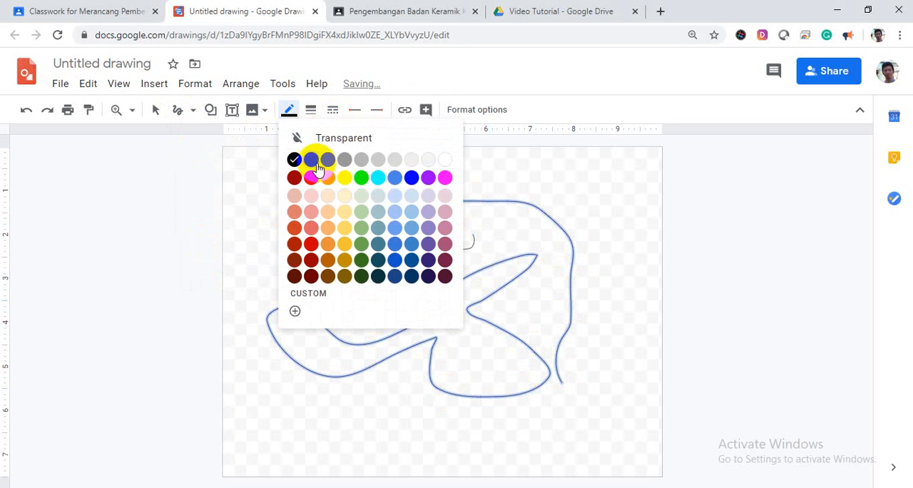
{"action": "left_click", "coordinate": [311, 178]}
{"action": "mouse_move", "coordinate": [354, 164]}
{"action": "left_mouse_down"}
{"action": "mouse_move", "coordinate": [325, 193]}
{"action": "mouse_move", "coordinate": [393, 297]}
{"action": "mouse_move", "coordinate": [321, 265]}
{"action": "left_mouse_up"}
{"action": "left_click", "coordinate": [287, 110]}
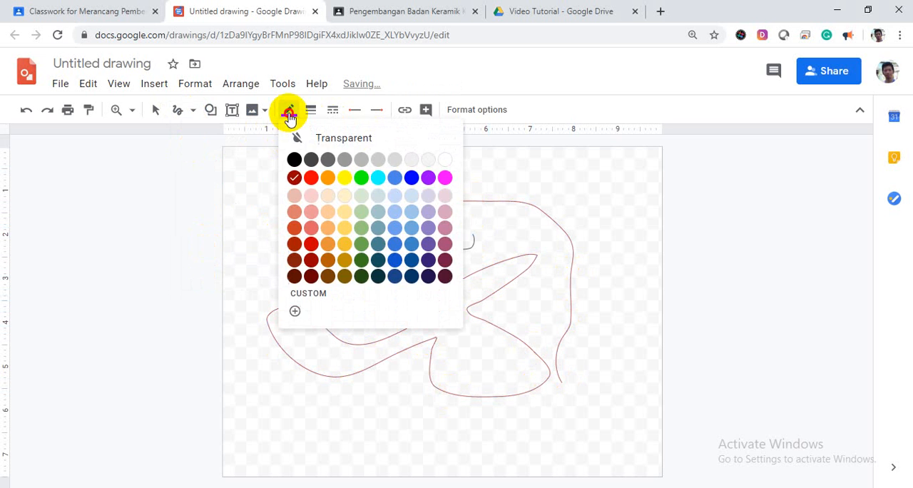
{"action": "left_click", "coordinate": [311, 178]}
{"action": "mouse_move", "coordinate": [483, 243]}
{"action": "left_mouse_down"}
{"action": "mouse_move", "coordinate": [543, 284]}
{"action": "mouse_move", "coordinate": [499, 350]}
{"action": "mouse_move", "coordinate": [458, 365]}
{"action": "left_mouse_up"}
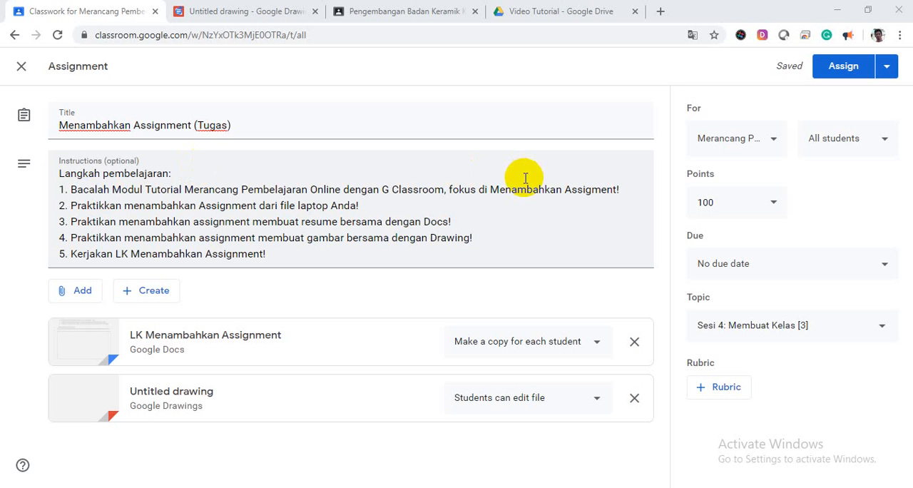
Step: Back in the Classroom assignment, review the file types for creating attachments and the options for assigning, scheduling or saving a draft
{"action": "left_click", "coordinate": [161, 298]}
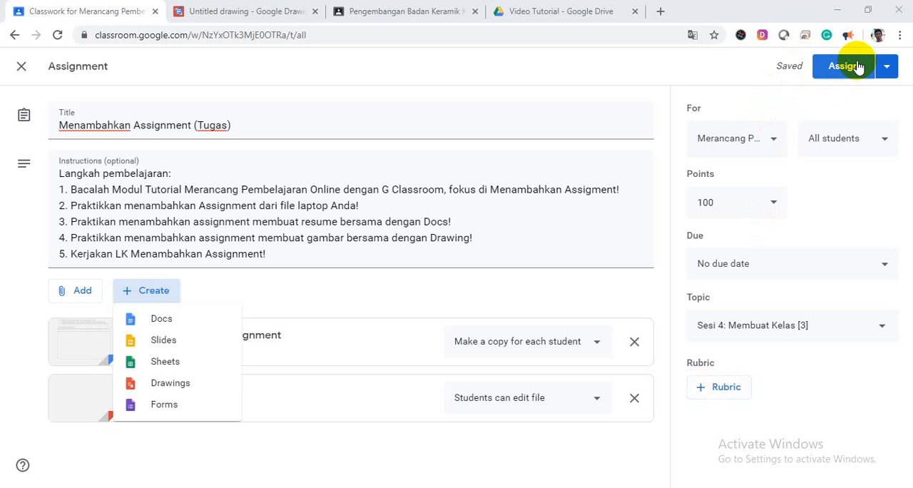
{"action": "left_click", "coordinate": [887, 69]}
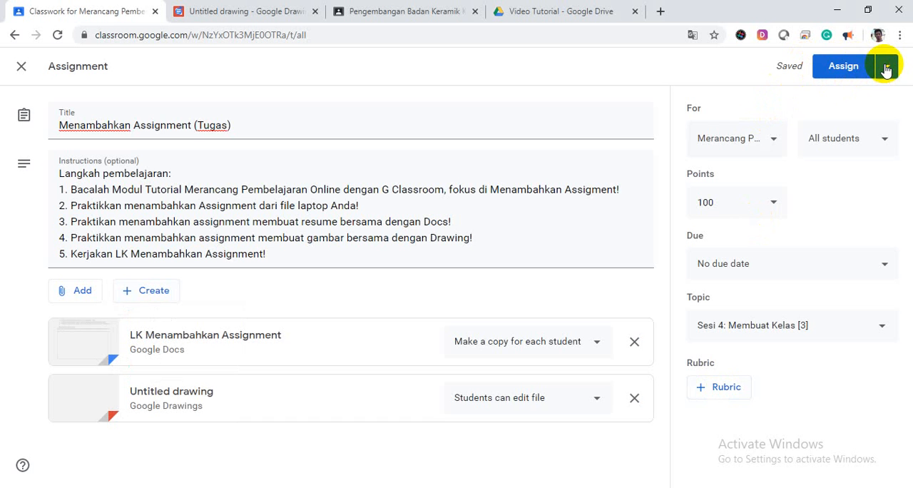
{"action": "left_click", "coordinate": [890, 70]}
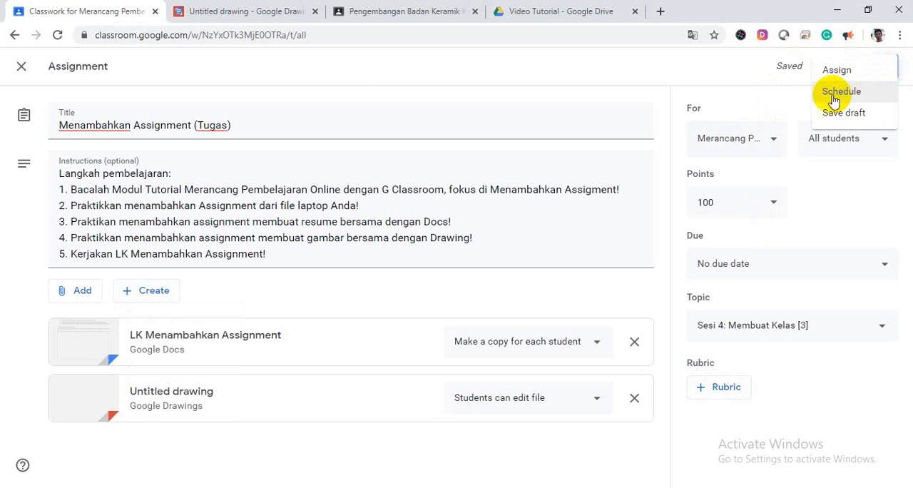
{"action": "left_click", "coordinate": [767, 105]}
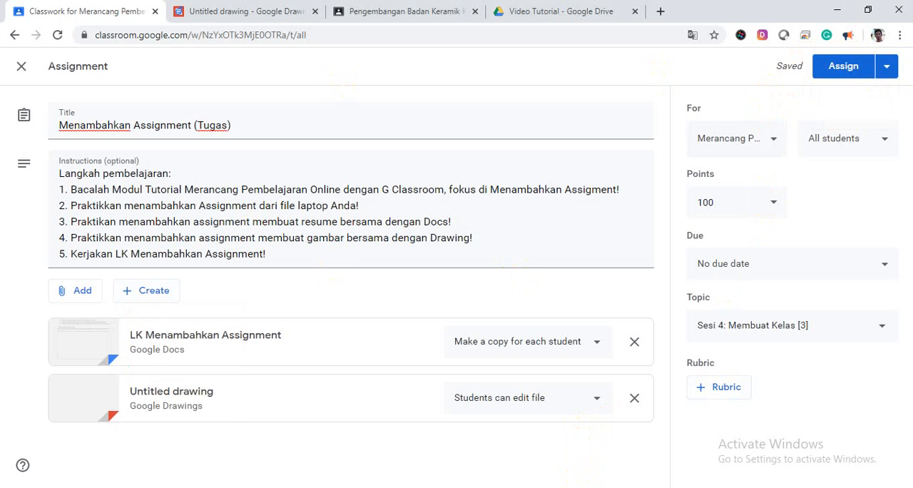
Step: Open the attached LK Menambahkan Assignment document and examine its instructions, question and answer box
{"action": "left_click", "coordinate": [301, 337]}
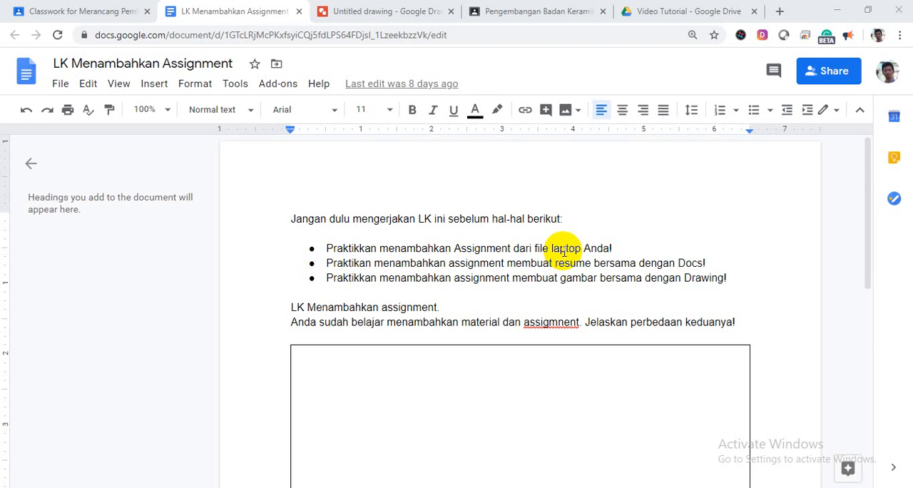
{"action": "scroll", "coordinate": [563, 251], "scroll_direction": "down", "scroll_amount": 2}
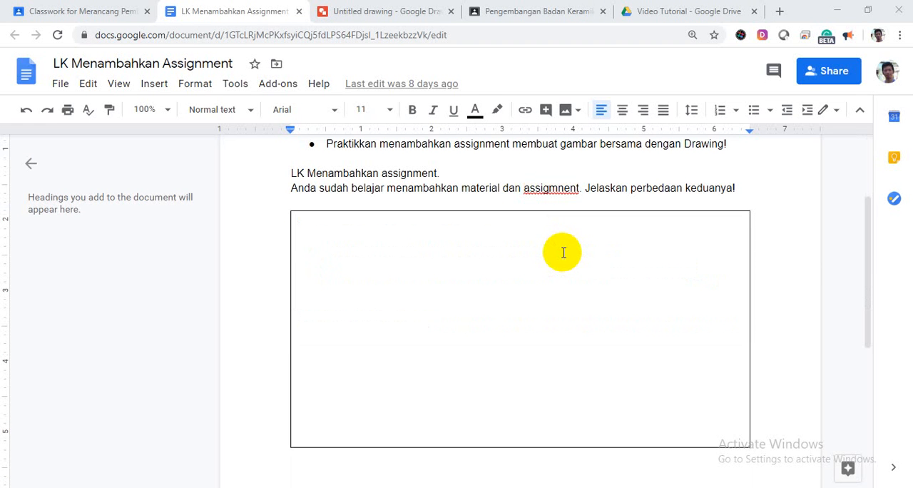
{"action": "left_click", "coordinate": [563, 254]}
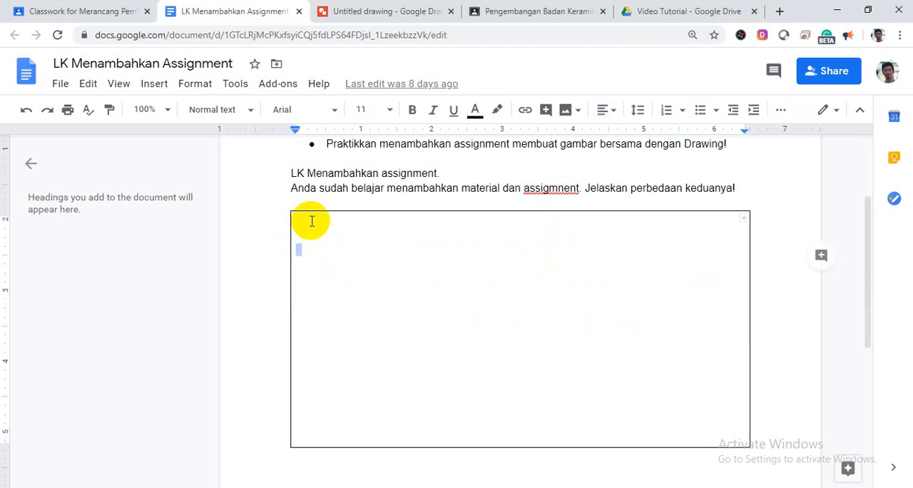
{"action": "scroll", "coordinate": [519, 266], "scroll_direction": "up", "scroll_amount": 1}
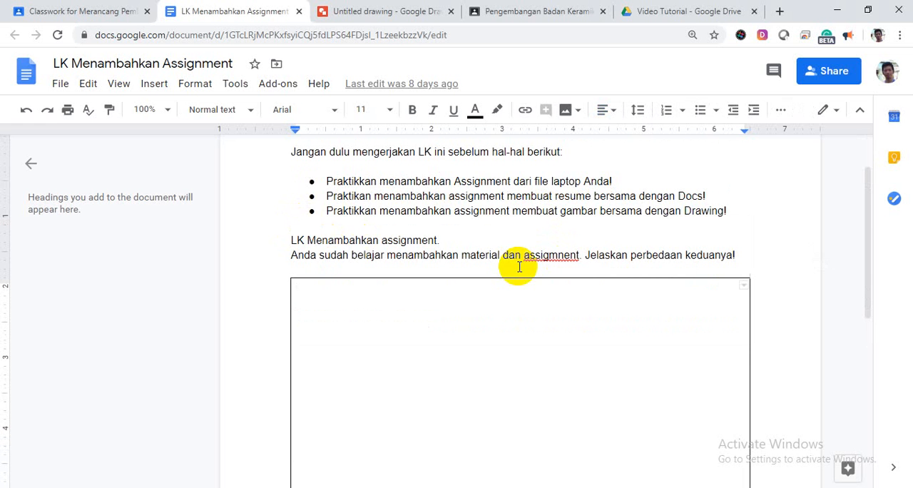
{"action": "scroll", "coordinate": [519, 265], "scroll_direction": "up", "scroll_amount": 1}
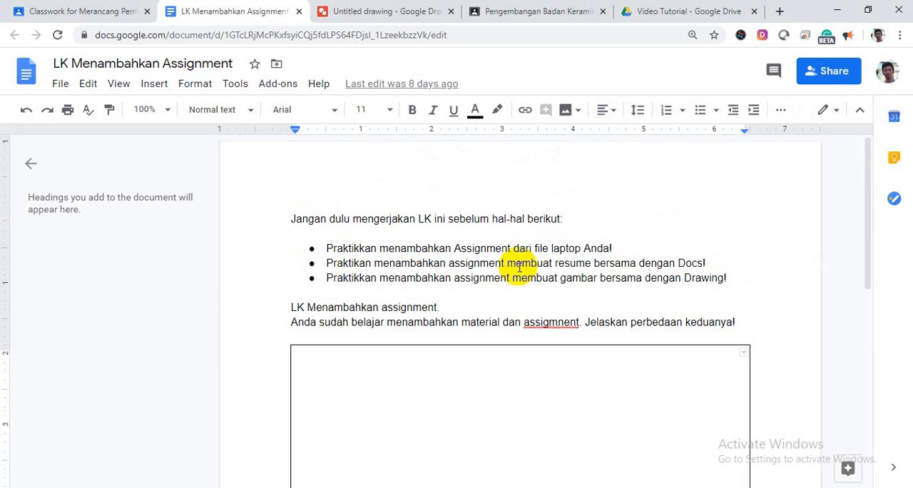